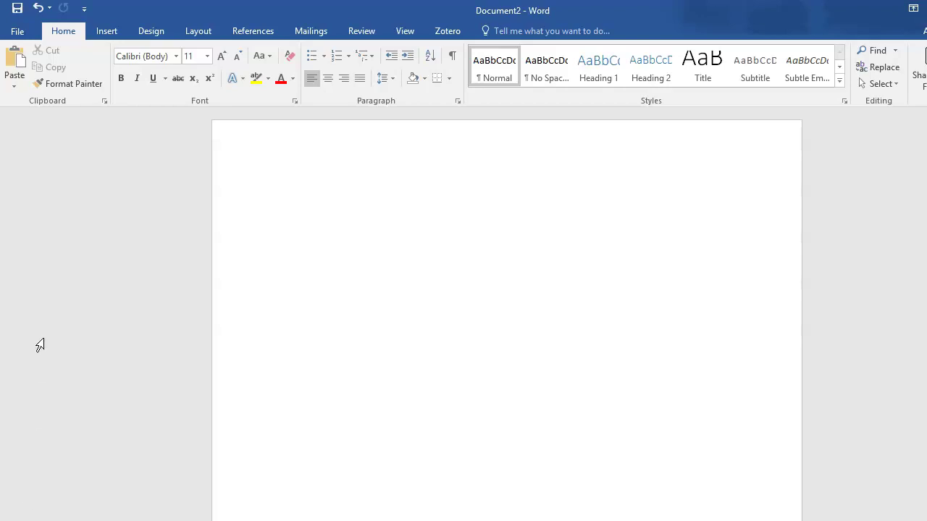
# - Set the page margins to the Normal preset, 1" on all sides
pyautogui.click(202, 36)
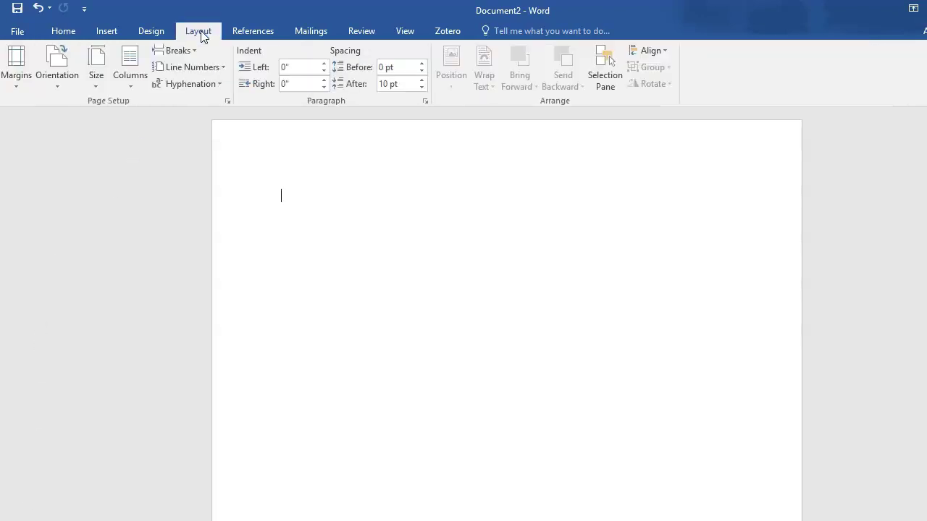
pyautogui.click(17, 79)
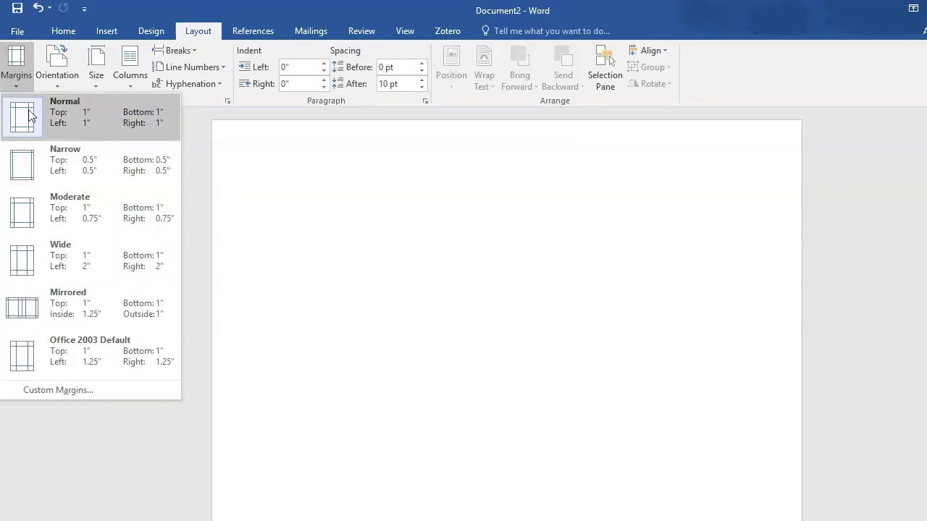
pyautogui.click(108, 127)
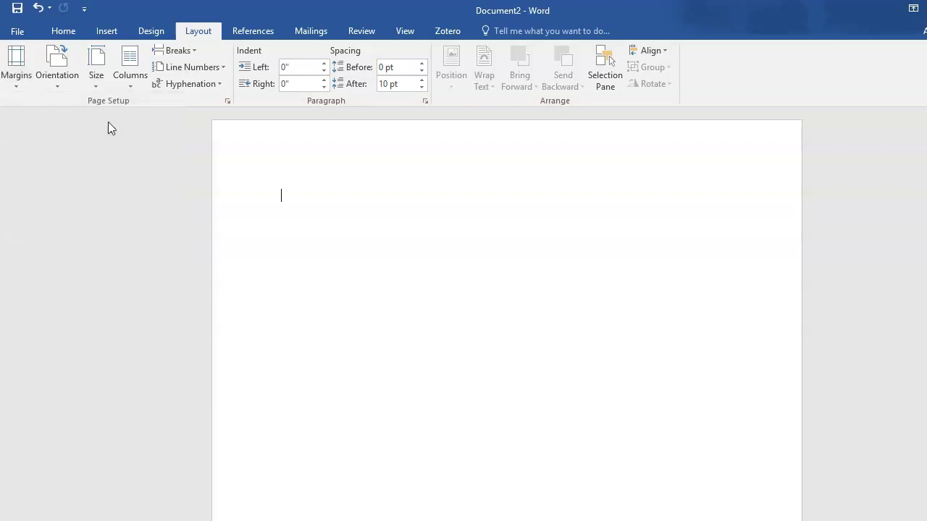
# - Insert a Plain Number 1 page number at the top of the page in the first page header
pyautogui.doubleClick(284, 150)
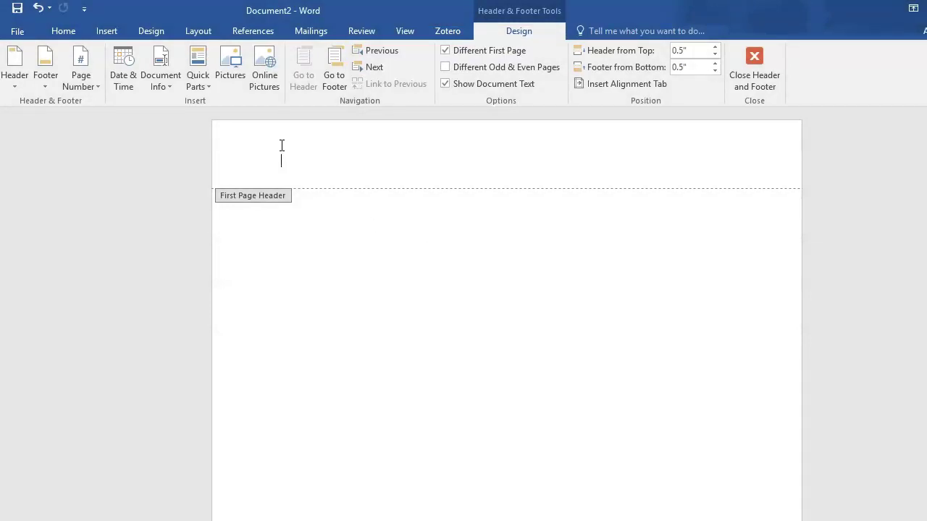
pyautogui.click(90, 85)
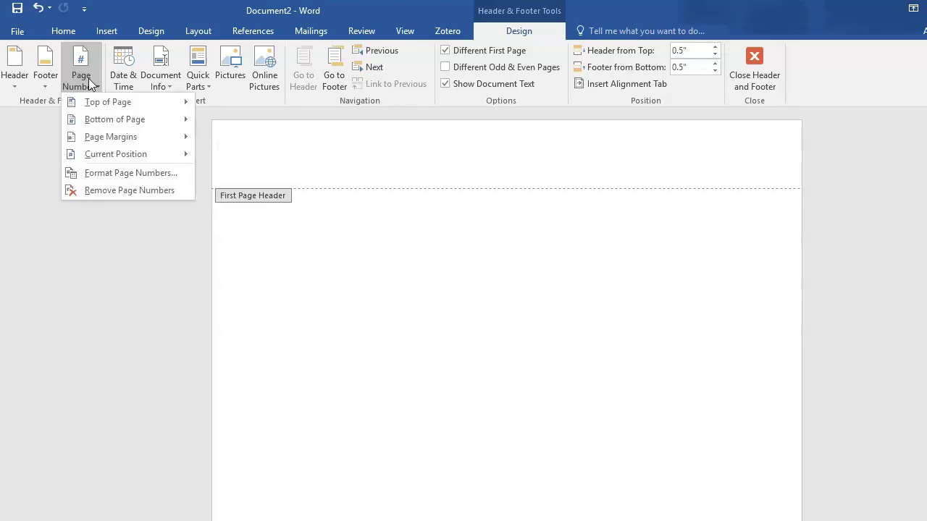
pyautogui.moveTo(106, 107)
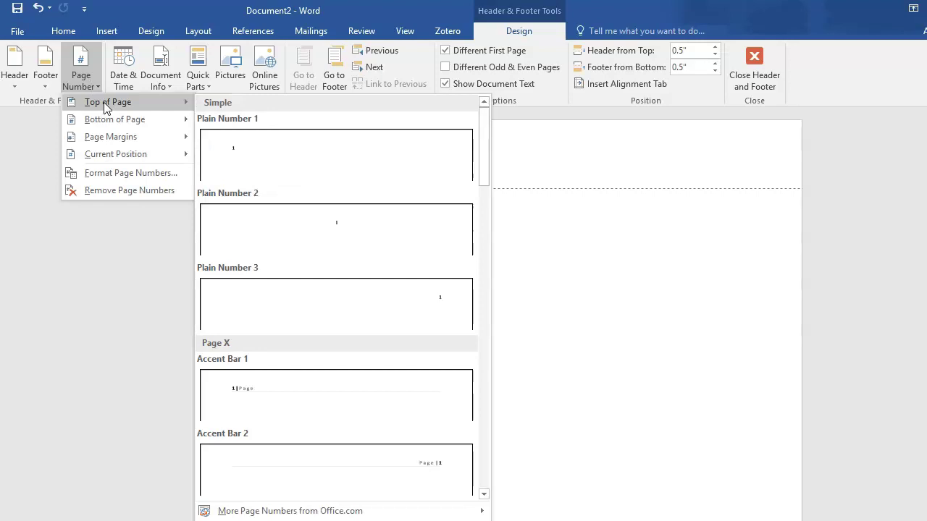
pyautogui.click(245, 152)
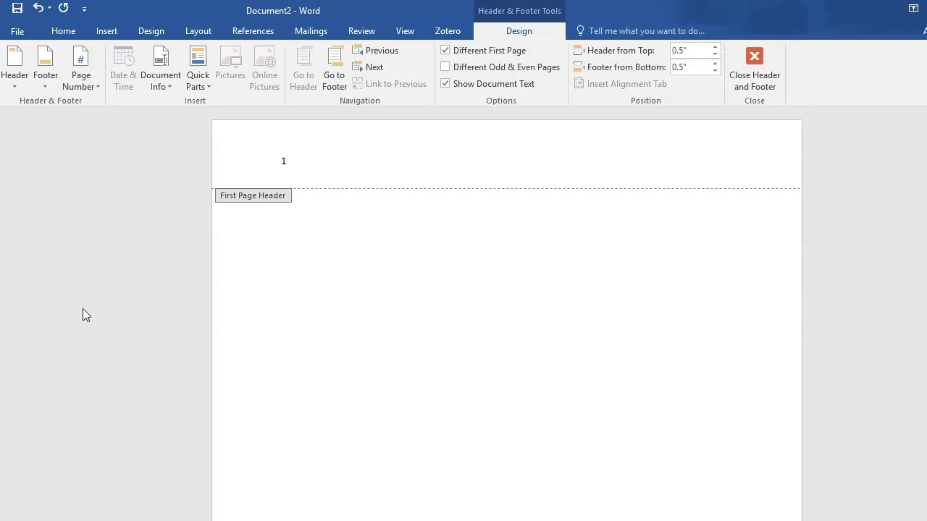
# - Add "Running head: TITLE OF PAPER" before the page number in the header and tab the number over to the right margin
pyautogui.click(282, 162)
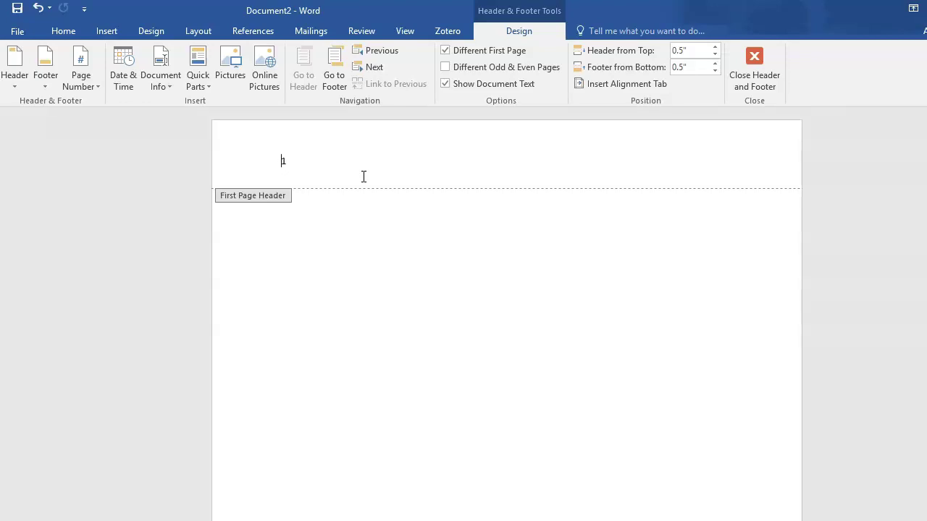
pyautogui.write('Running head:')
pyautogui.write('TITLE OF PAPER')
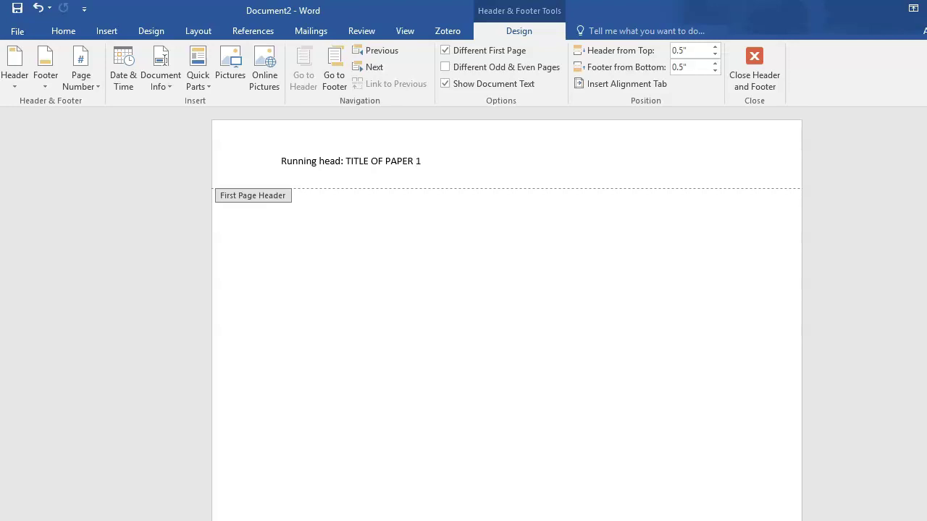
pyautogui.press('Tab')
pyautogui.press('Tab')
pyautogui.press('Tab')
pyautogui.press('Tab')
# - Format the entire header line in Times New Roman, size 12, and close the header
pyautogui.moveTo(283, 158); pyautogui.dragTo(782, 167)
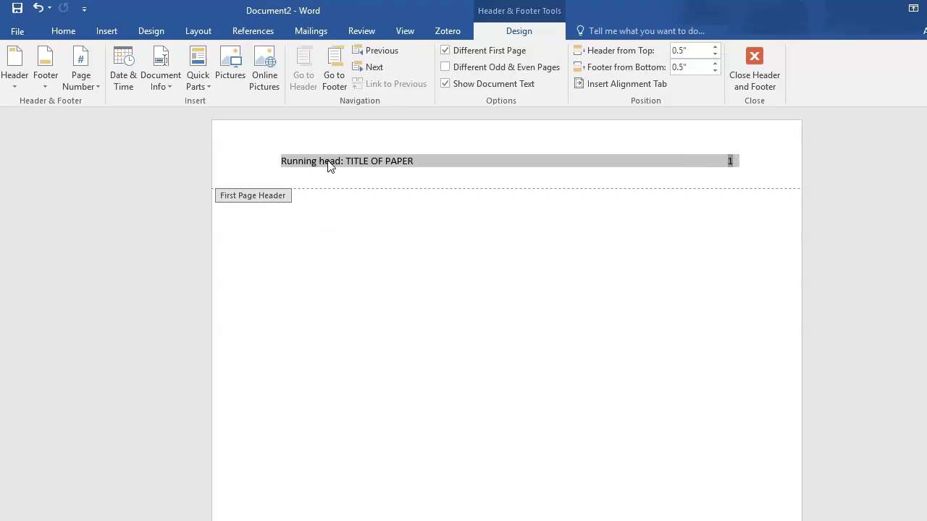
pyautogui.click(71, 40)
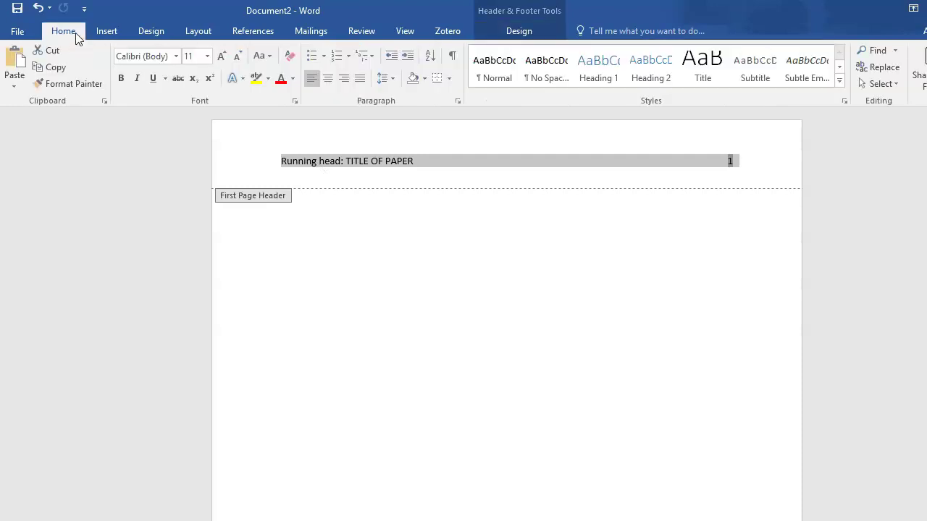
pyautogui.click(176, 56)
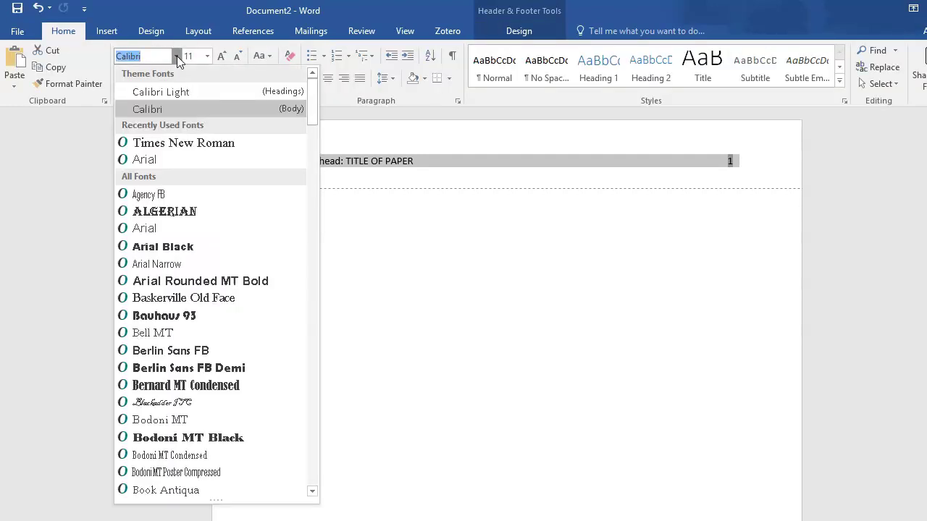
pyautogui.click(186, 145)
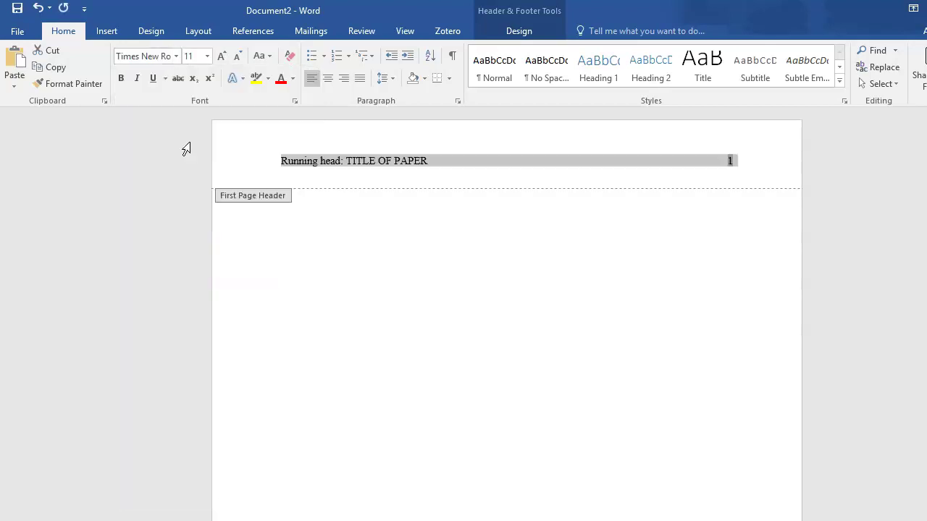
pyautogui.click(208, 56)
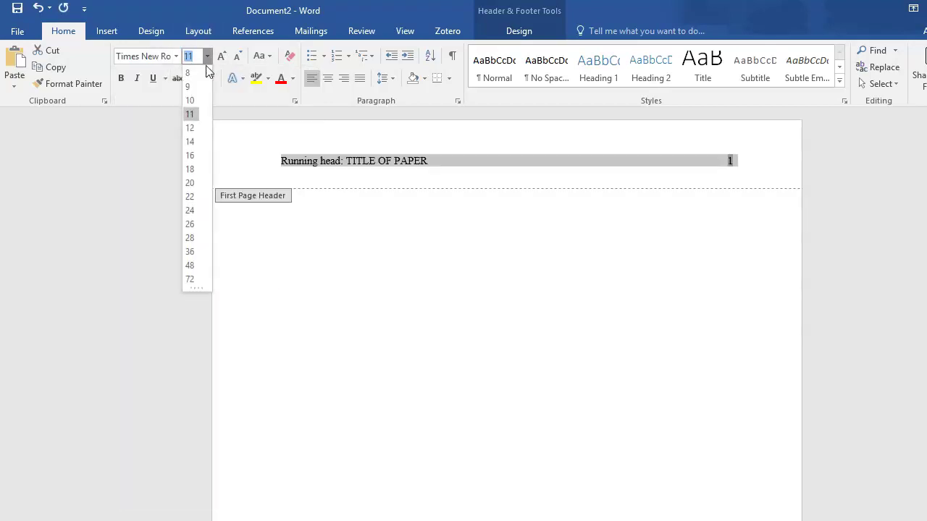
pyautogui.click(190, 128)
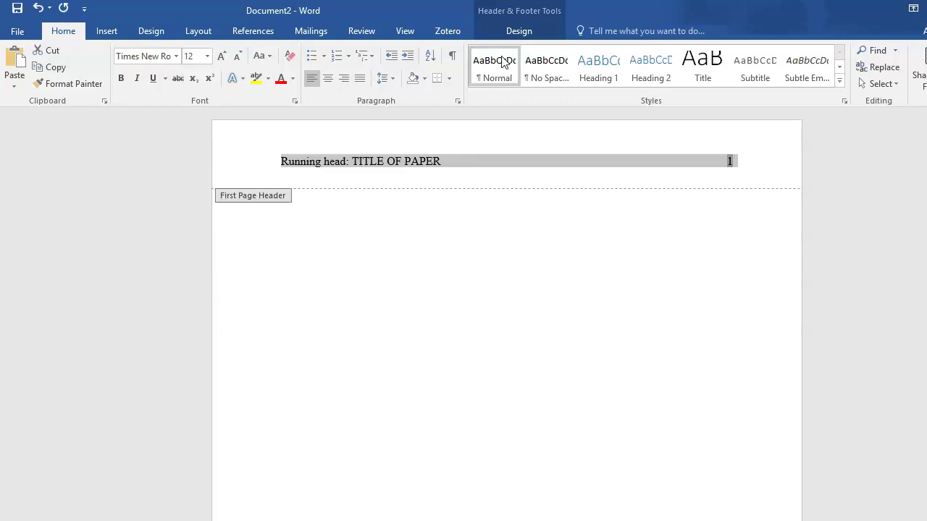
pyautogui.click(517, 36)
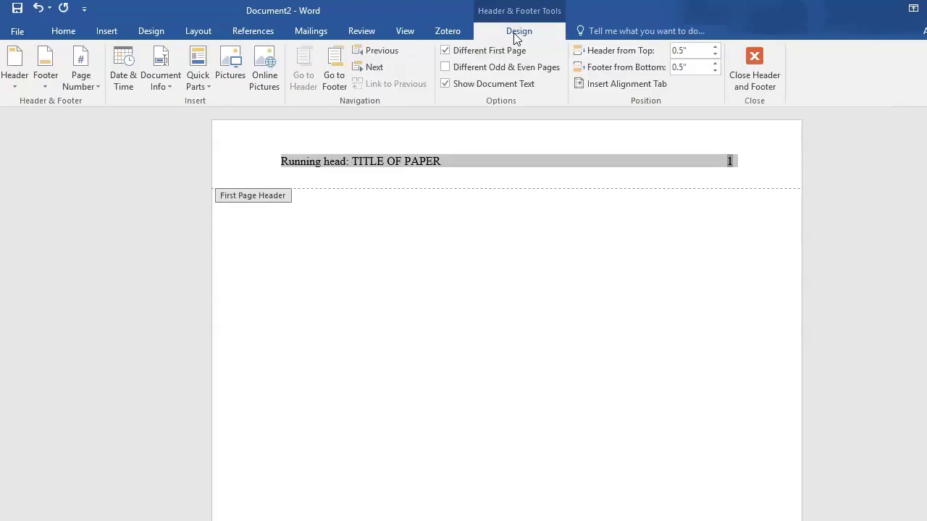
pyautogui.click(755, 56)
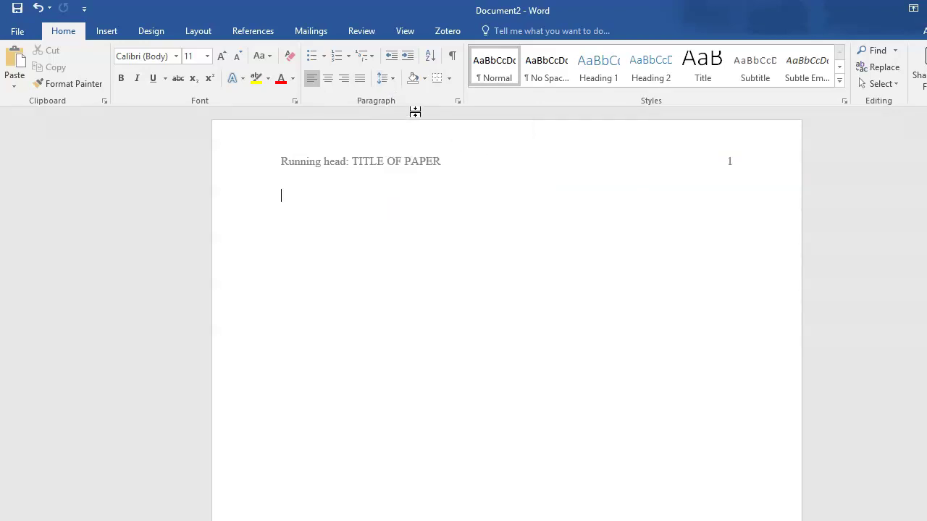
# - Set the body paragraph's spacing after to 0 pt and its line spacing to Double
pyautogui.click(392, 80)
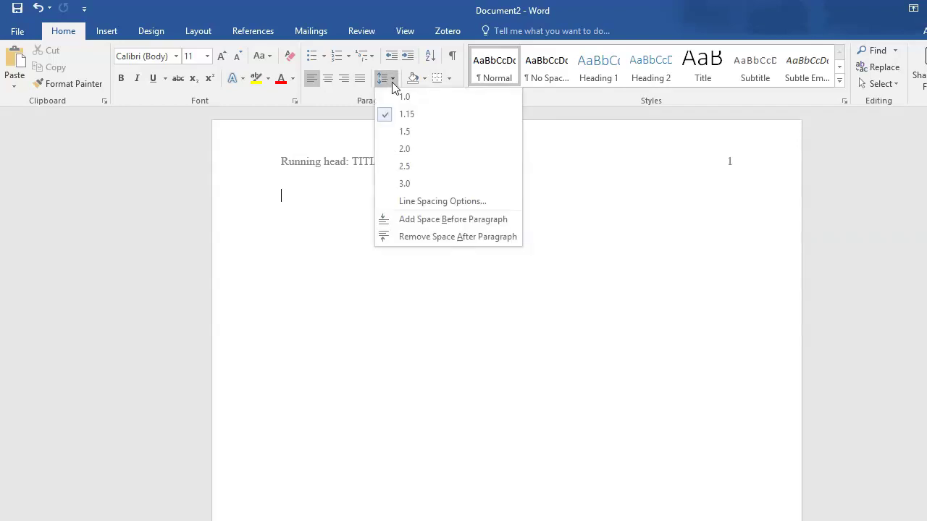
pyautogui.click(432, 202)
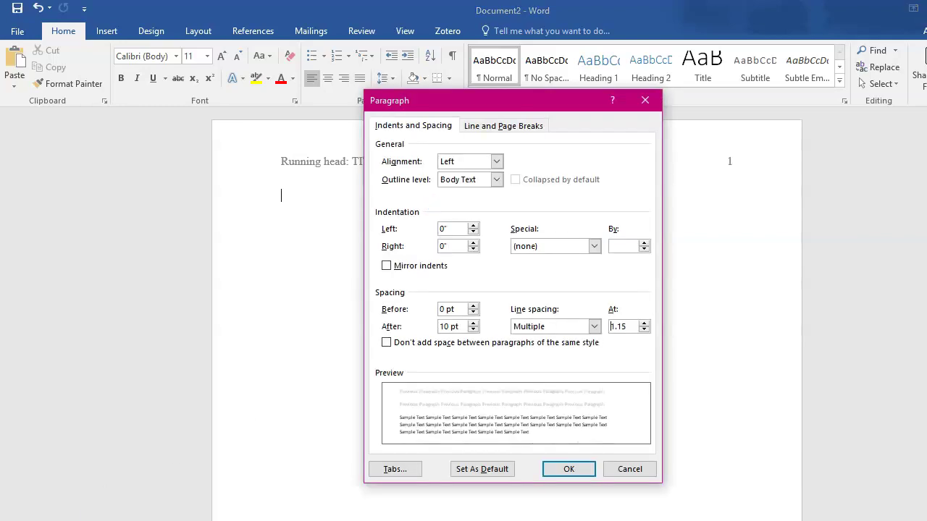
pyautogui.click(473, 329)
pyautogui.click(473, 330)
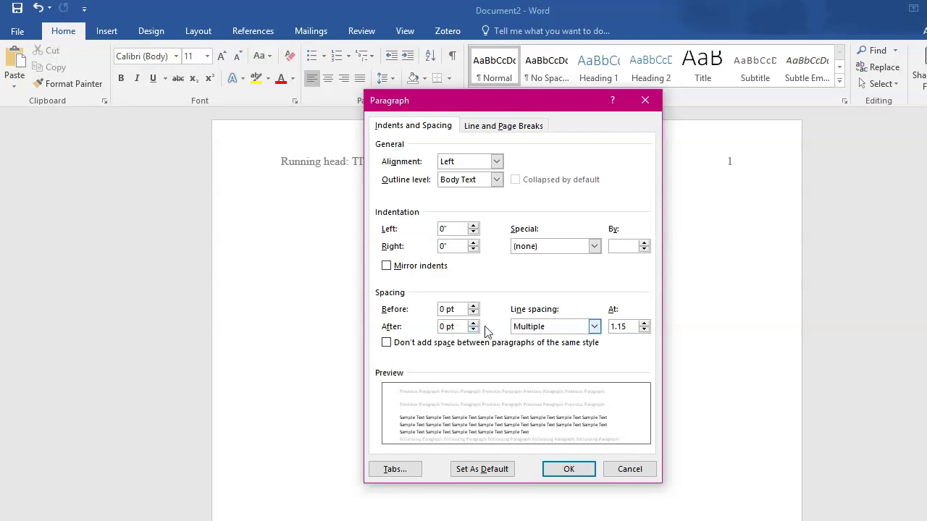
pyautogui.click(594, 327)
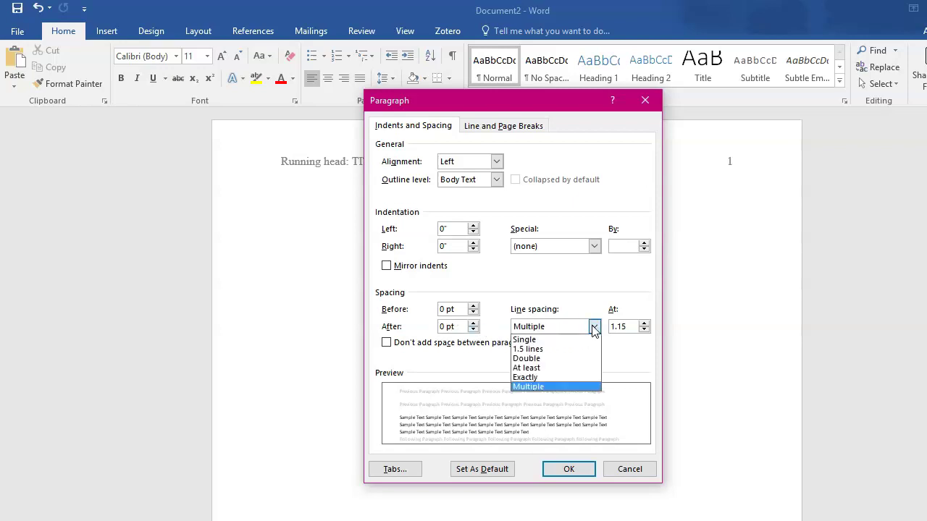
pyautogui.click(531, 360)
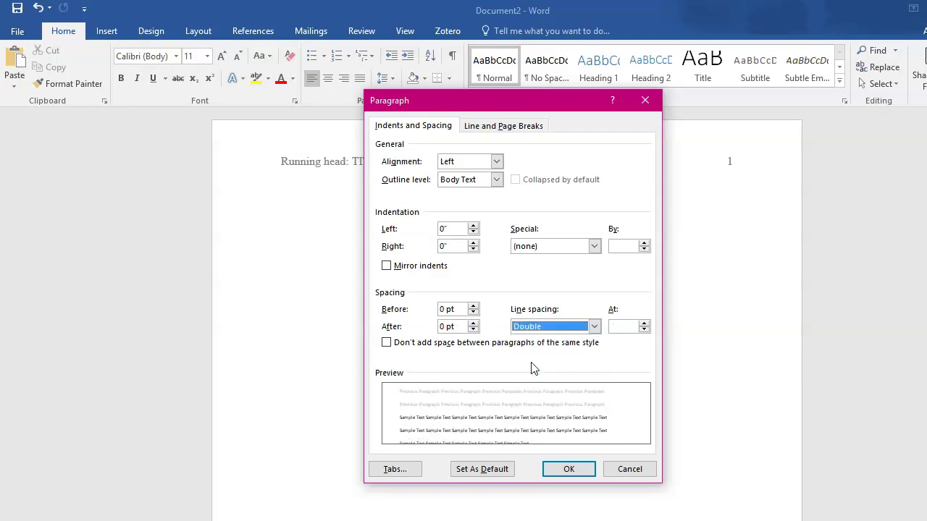
pyautogui.click(569, 470)
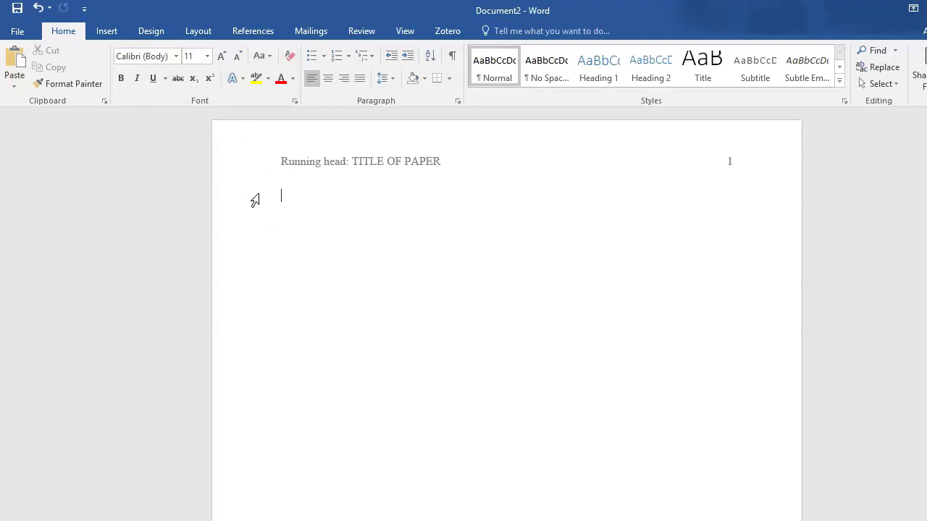
# - Set the body text font to Times New Roman, size 12
pyautogui.click(175, 58)
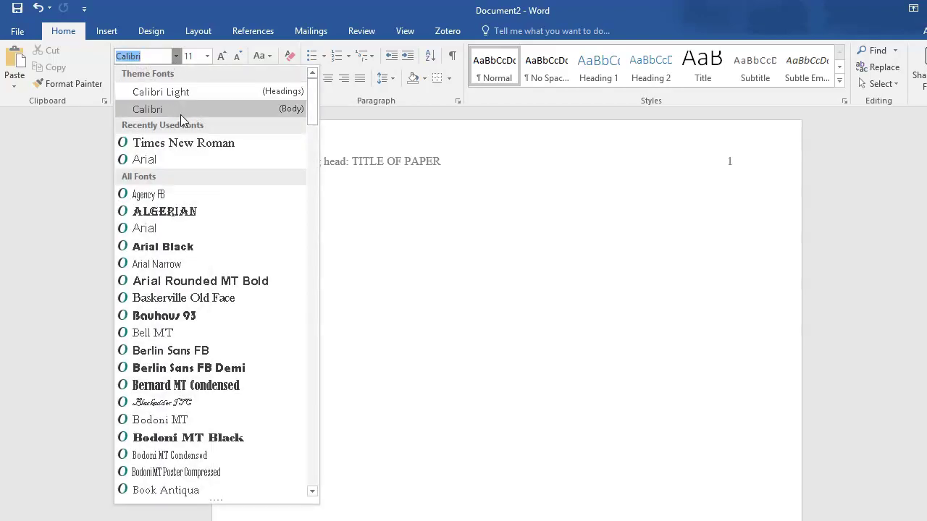
pyautogui.click(187, 143)
pyautogui.click(207, 56)
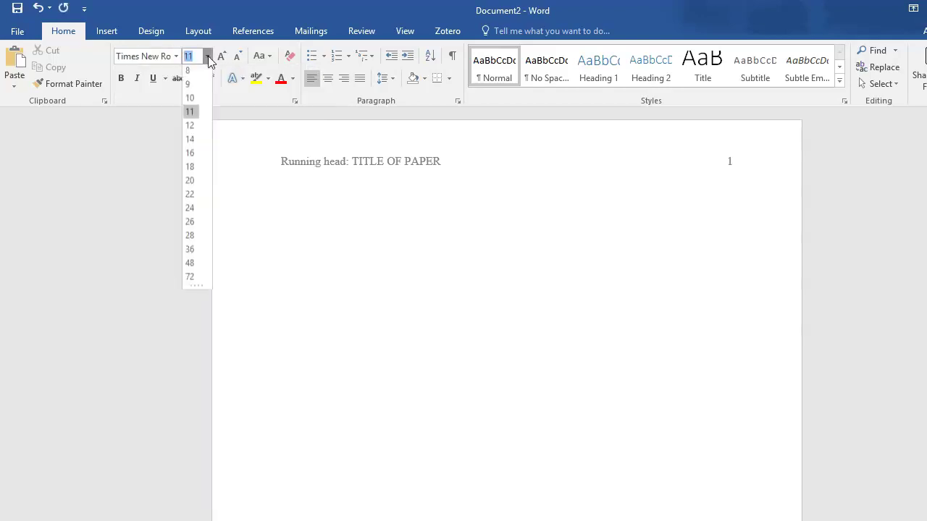
pyautogui.click(190, 127)
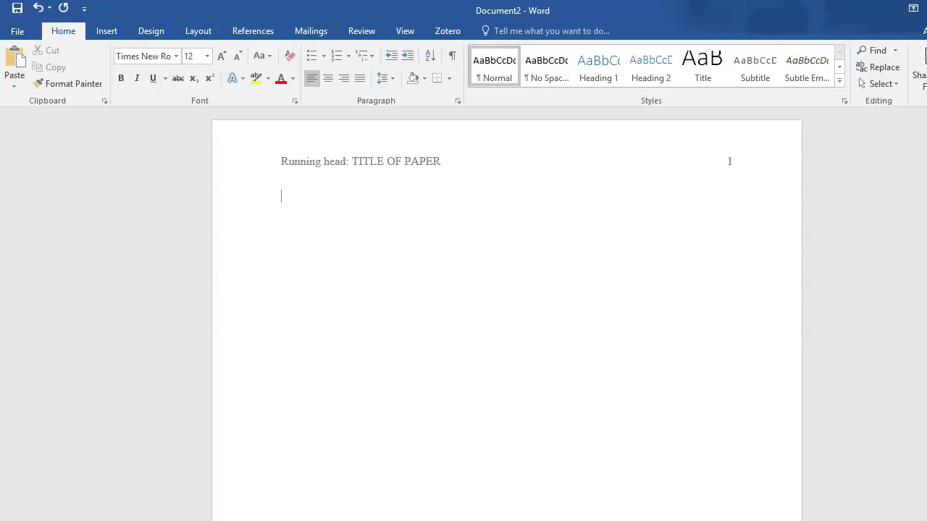
# - Enter the centered title "Full Title of Paper" two blank lines below the top of the body area
pyautogui.hotkey('ctrl', '2')
pyautogui.click(328, 80)
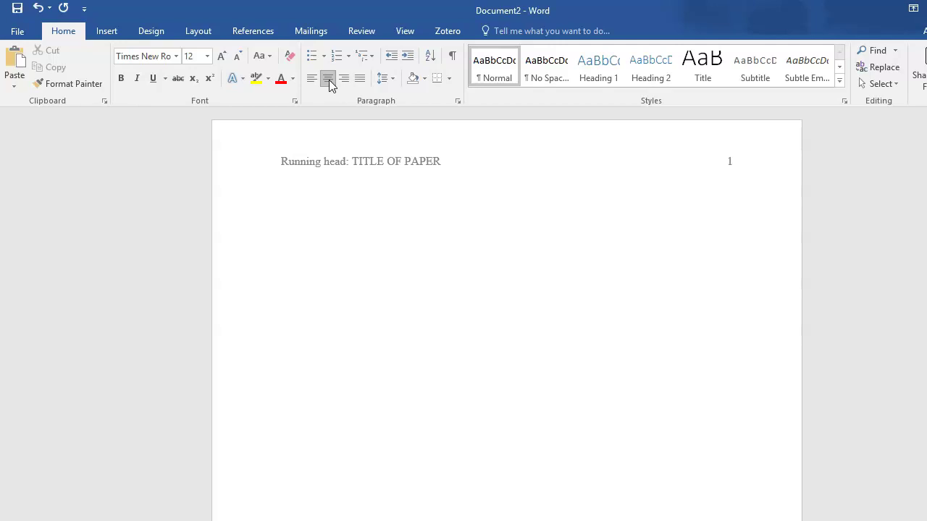
pyautogui.write('Full Title of Your Paper')
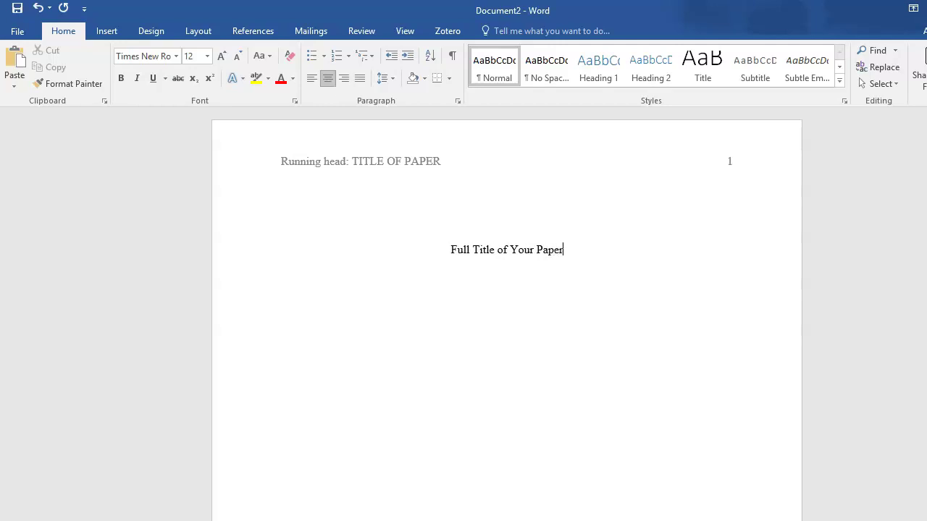
pyautogui.hotkey('ctrl', 'Left')
pyautogui.hotkey('ctrl', 'BackSpace')
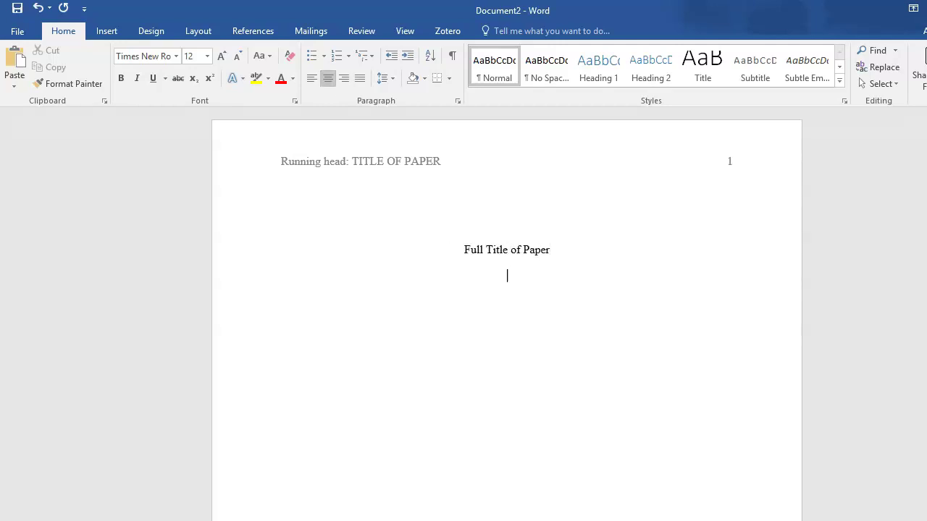
# - Add the lines "Your Name" and "Rasmussen College" beneath the title
pyautogui.press('Return')
pyautogui.write('Your Name')
pyautogui.press('Return')
pyautogui.write('Rasmussen')
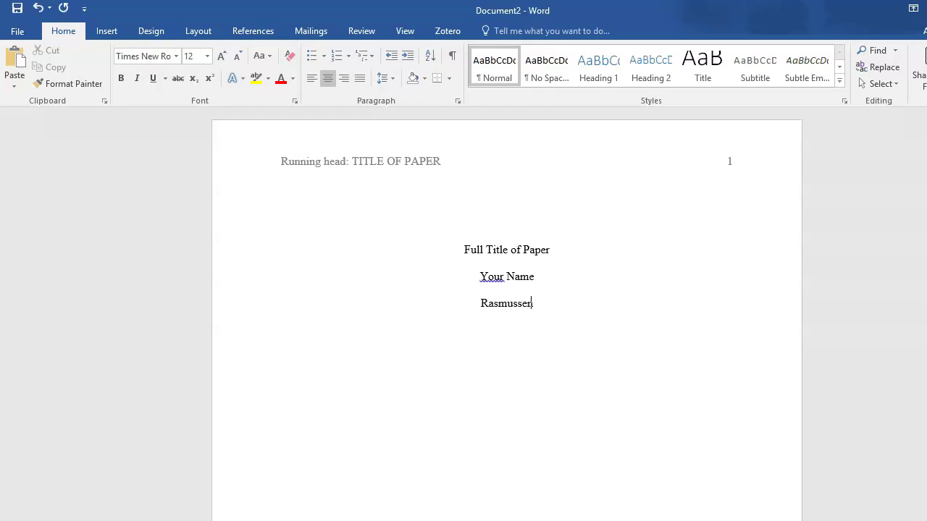
pyautogui.write(' College')
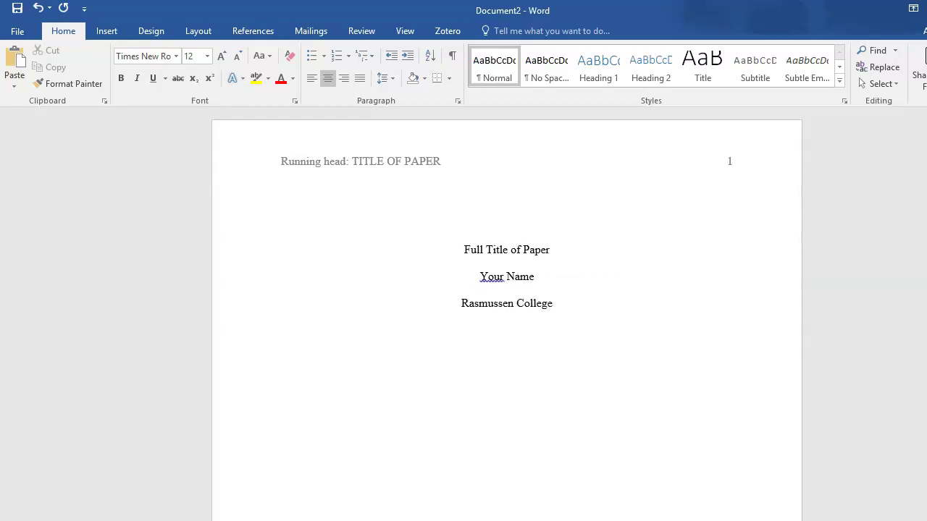
# - Add the lines "NUR1005: Introduction to Nursing", "Instructor's Name" and "Date" beneath the college name
pyautogui.press('Return')
pyautogui.write('NUR1005: Introduction ')
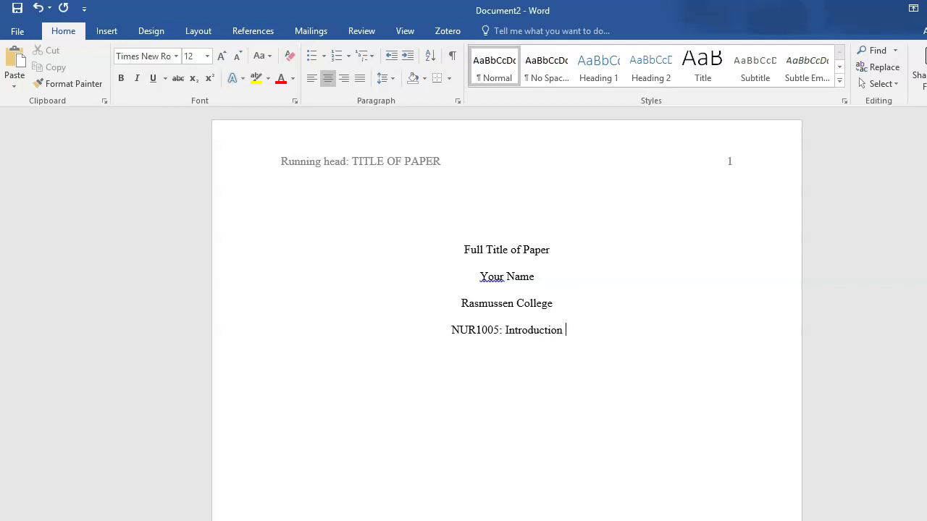
pyautogui.write('to Nursing')
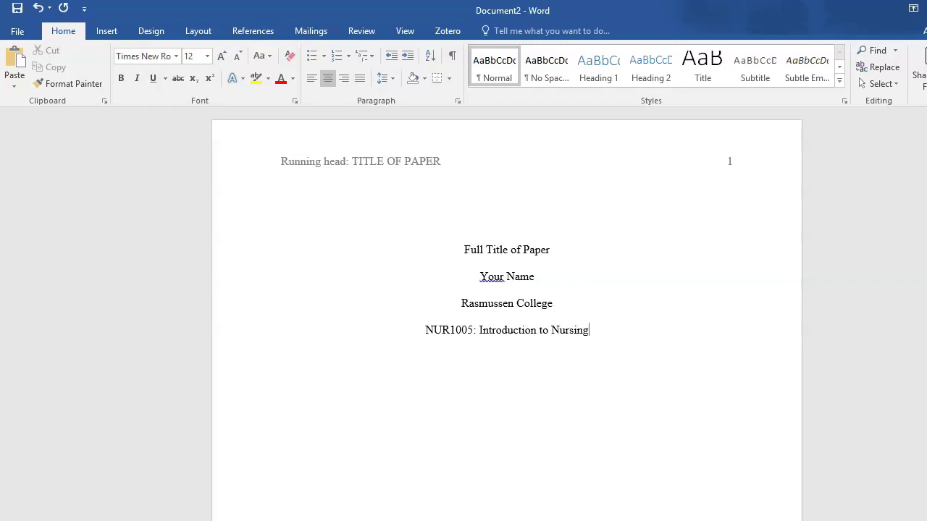
pyautogui.press('Return')
pyautogui.write('Instruc')
pyautogui.write("tor's Na")
pyautogui.write('me')
pyautogui.write('Date')
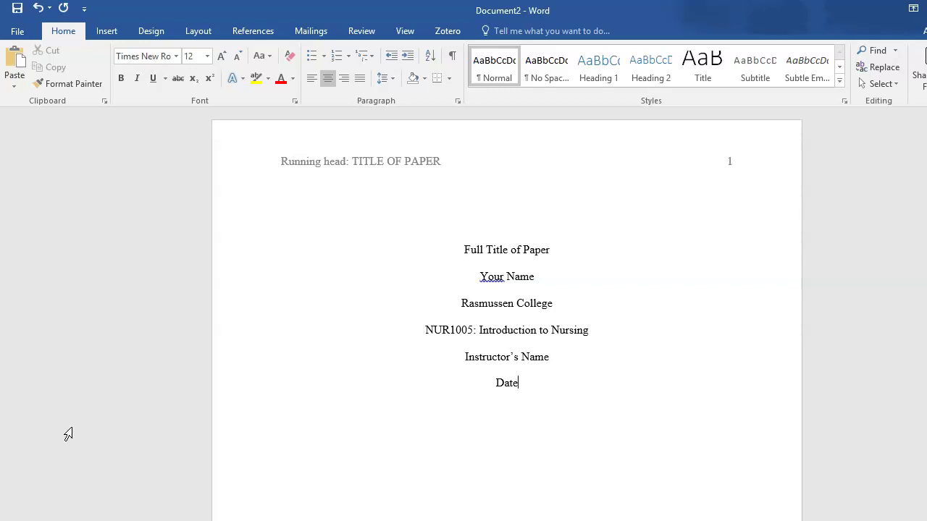
# - Insert a page break after the "Date" line on the title page
pyautogui.click(107, 31)
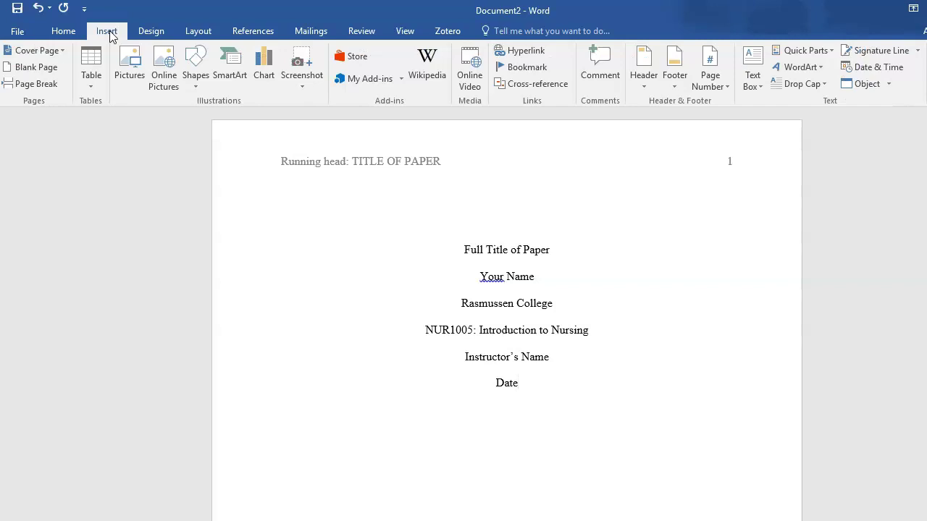
pyautogui.click(55, 87)
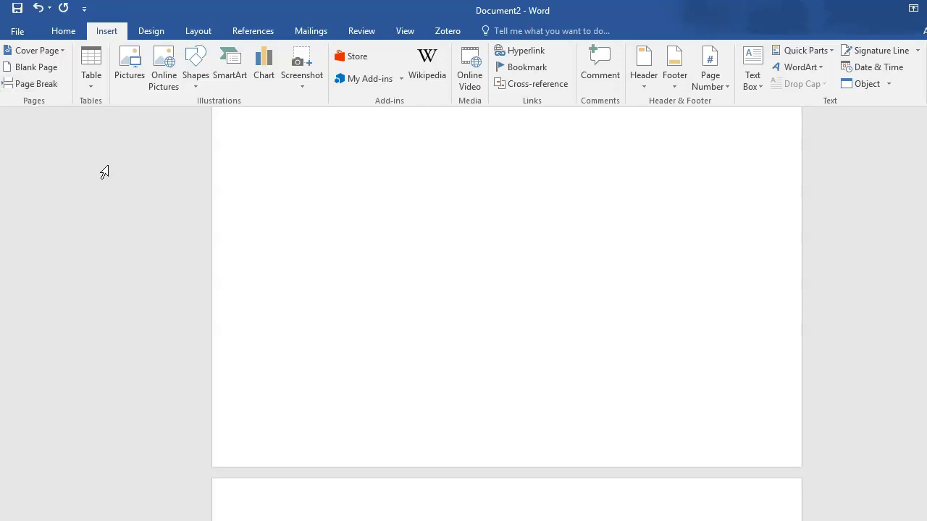
# - Open the second page's header for editing and insert a Plain Number 1 page number at the top of the page
pyautogui.scroll(-5, 103, 174)
pyautogui.scroll(-3, 104, 173)
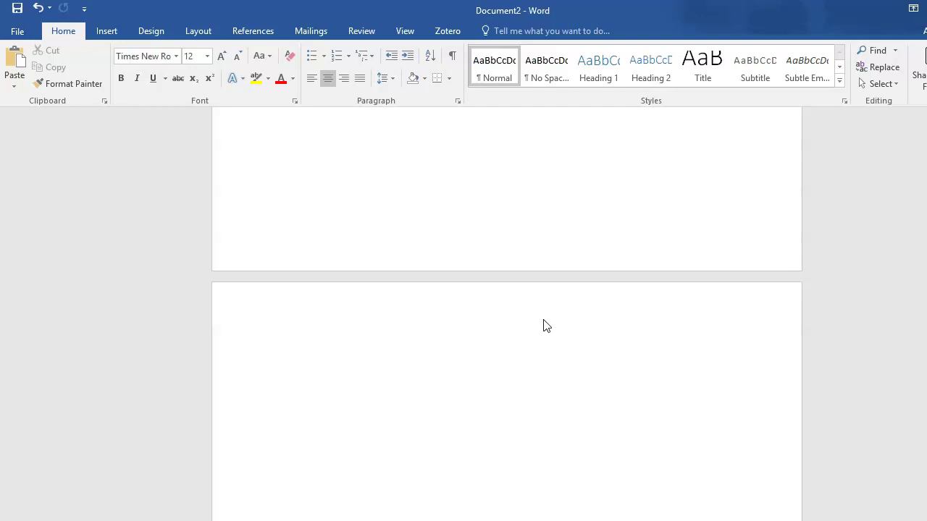
pyautogui.doubleClick(466, 301)
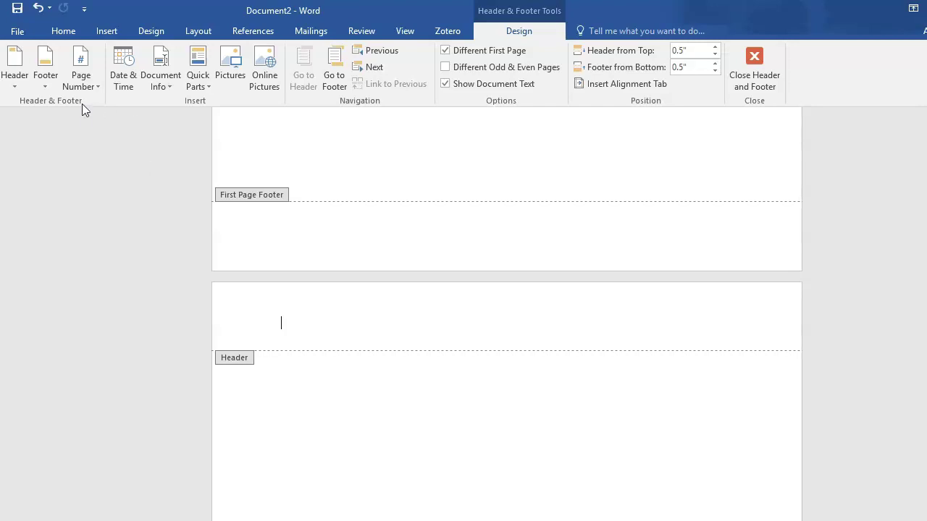
pyautogui.click(95, 87)
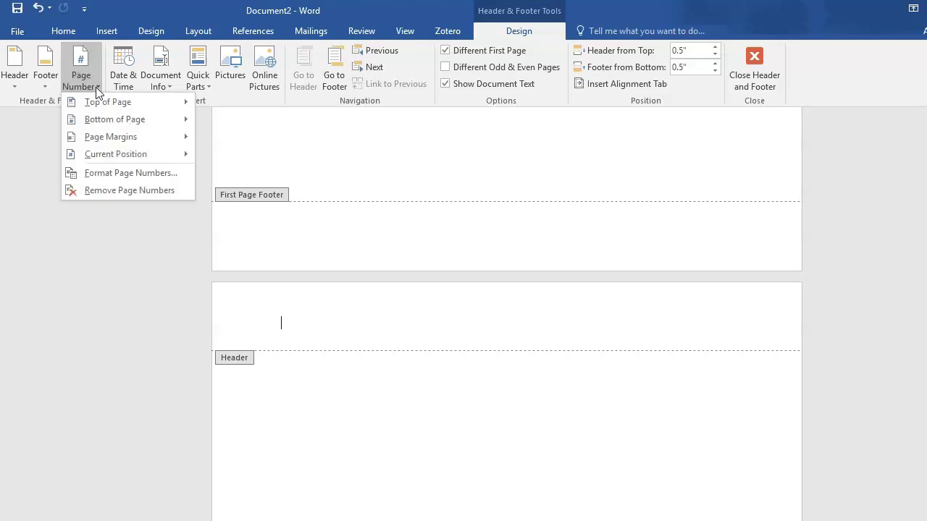
pyautogui.moveTo(105, 103)
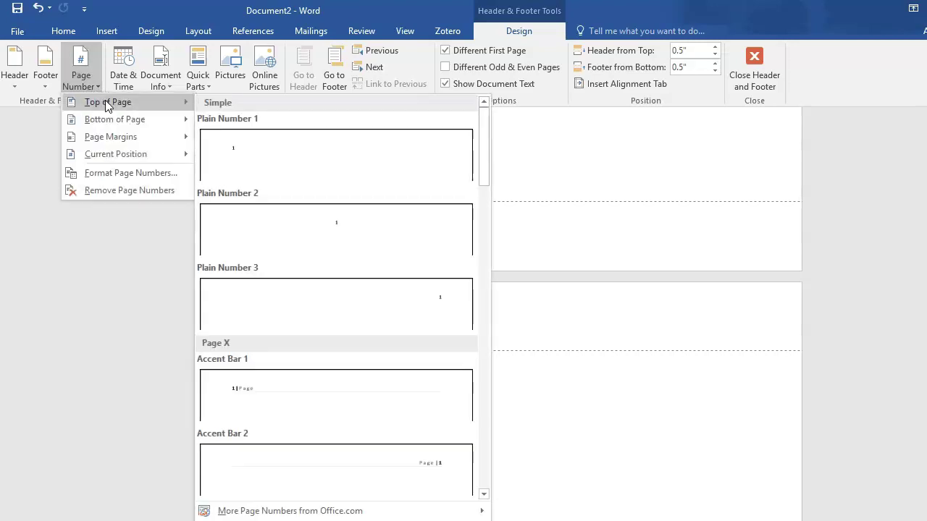
pyautogui.click(352, 167)
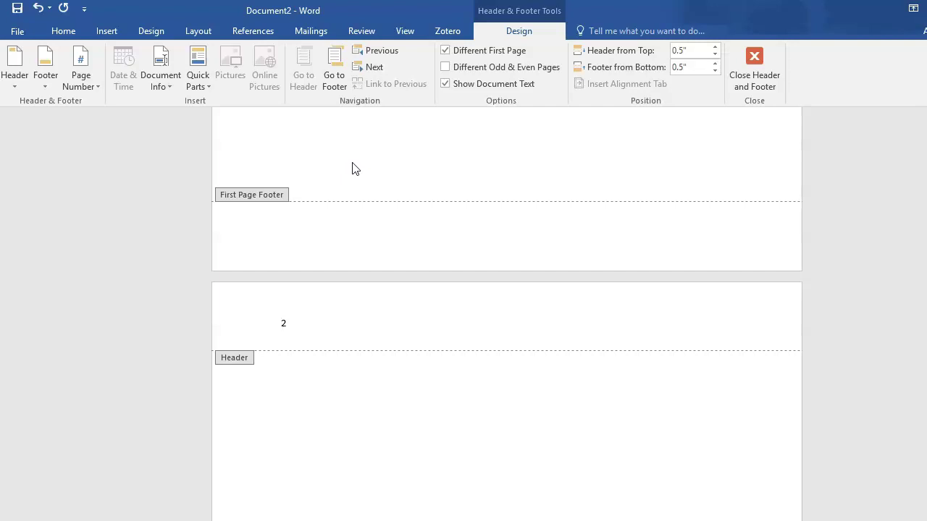
# - Enter "TITLE OF PAPER" before the page number in the second page's header and move the number to the right margin
pyautogui.click(281, 323)
pyautogui.write('TITLE OF P')
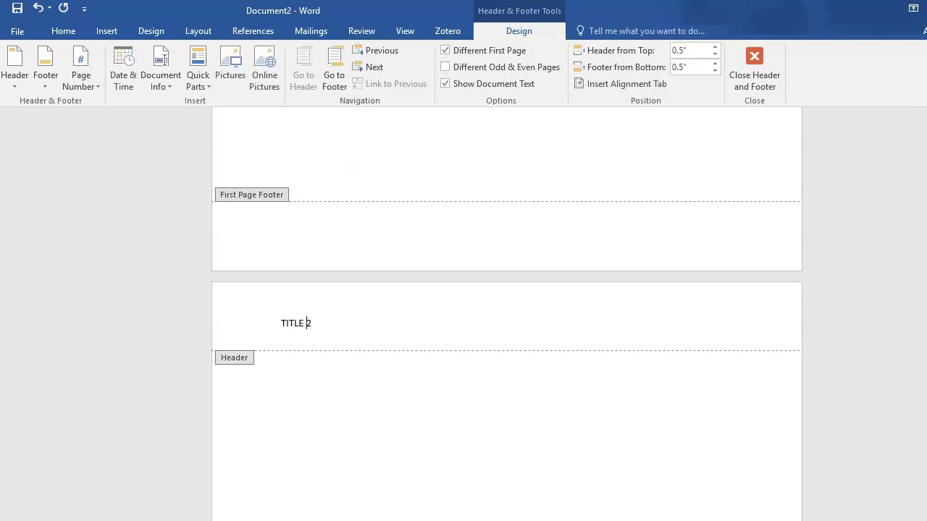
pyautogui.write('APER')
pyautogui.press('Tab')
pyautogui.press('Tab')
# - Set the second page's entire header line to Times New Roman, size 12, and close the header
pyautogui.moveTo(283, 323); pyautogui.dragTo(793, 325)
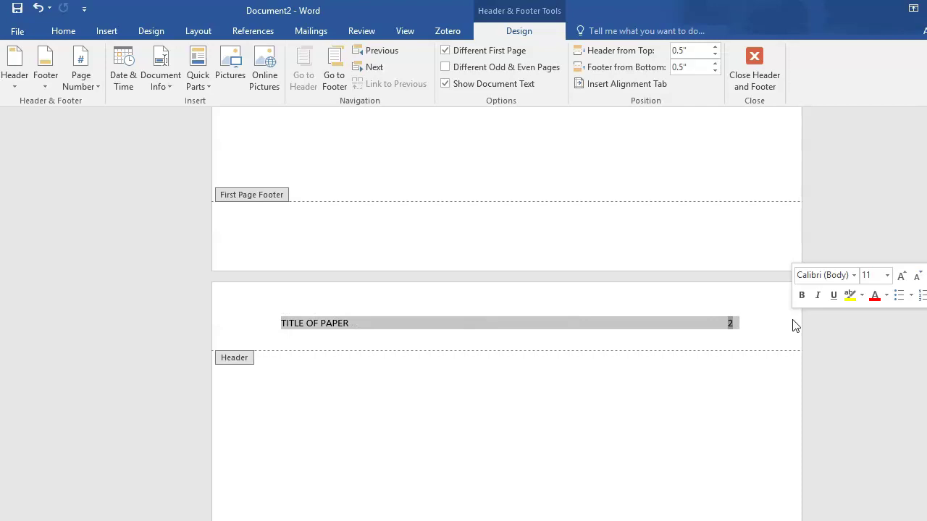
pyautogui.click(71, 29)
pyautogui.click(175, 56)
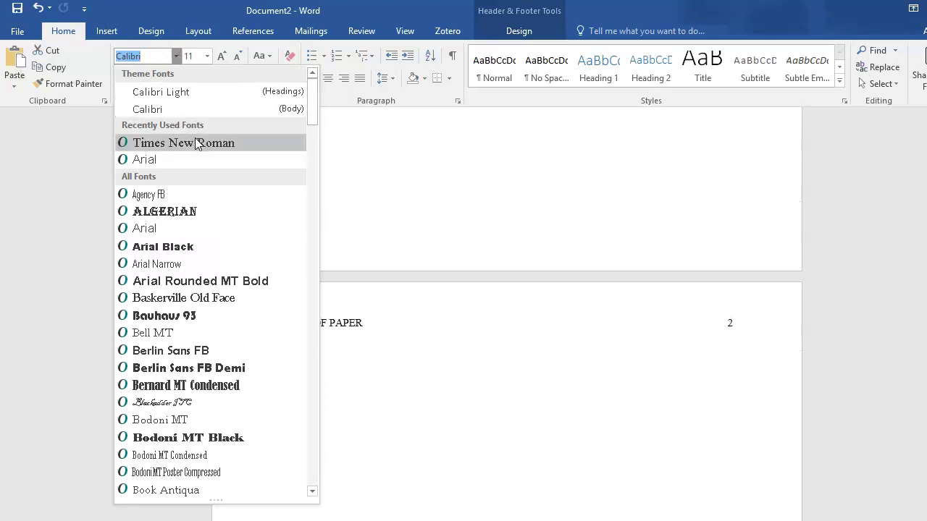
pyautogui.click(195, 139)
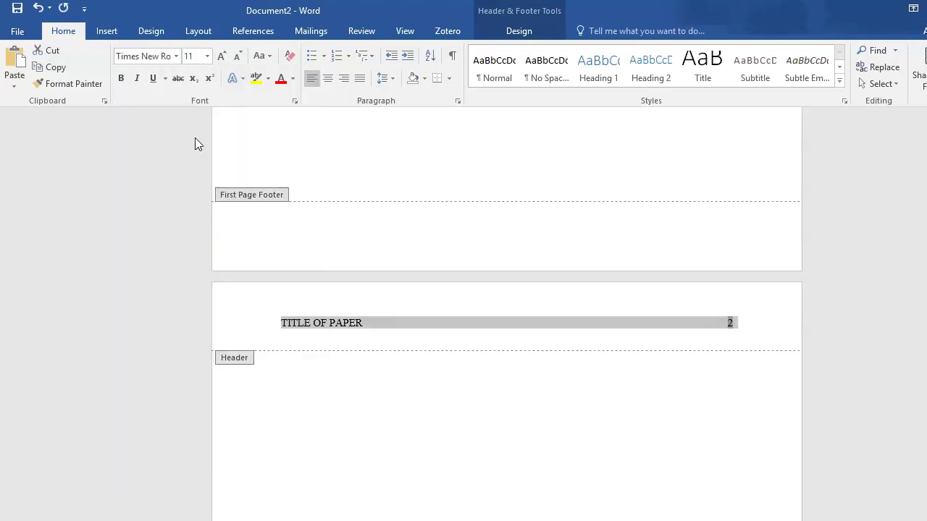
pyautogui.click(207, 56)
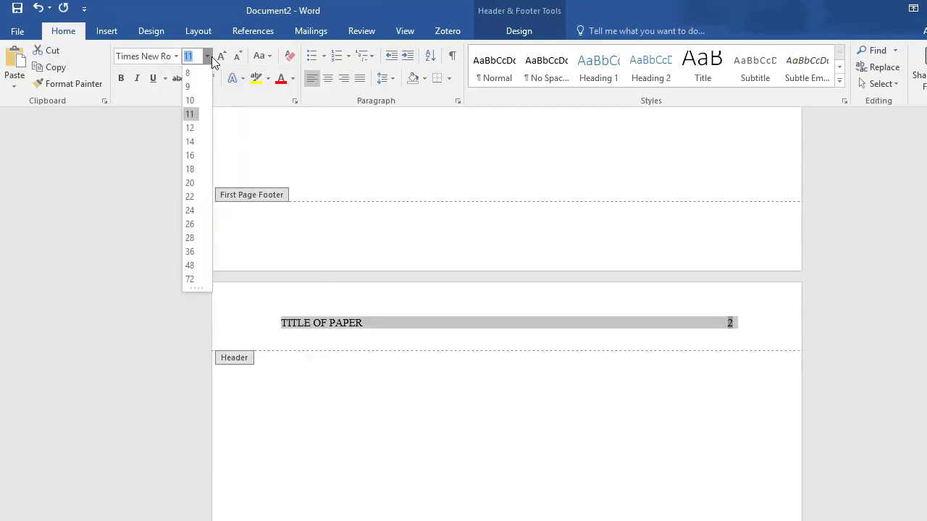
pyautogui.click(191, 129)
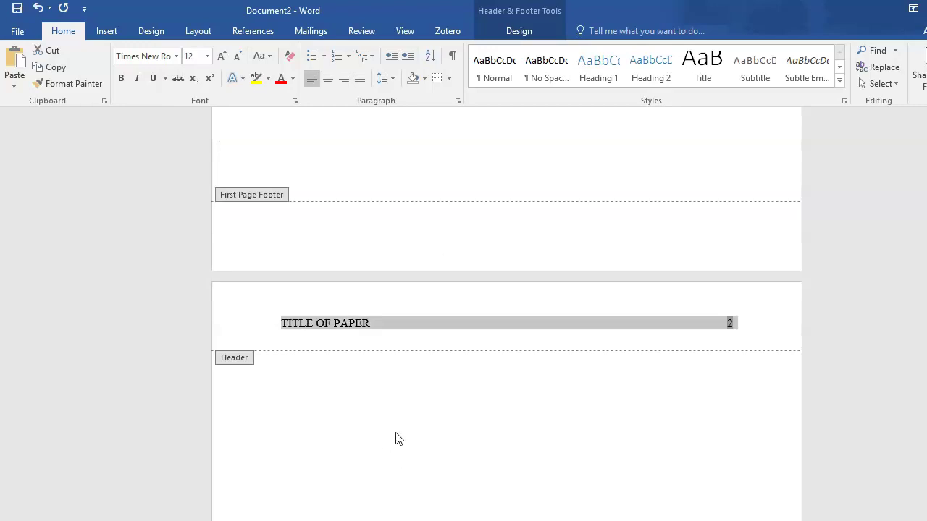
pyautogui.click(532, 35)
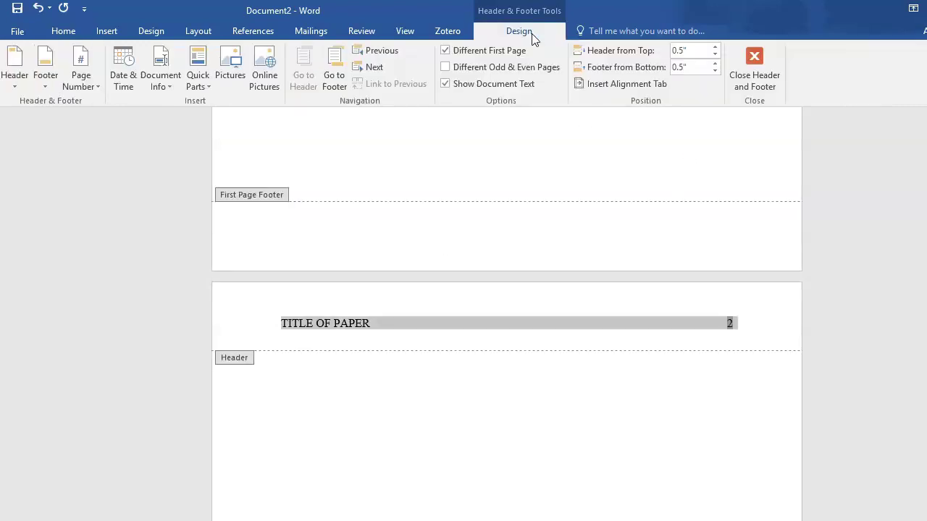
pyautogui.click(752, 54)
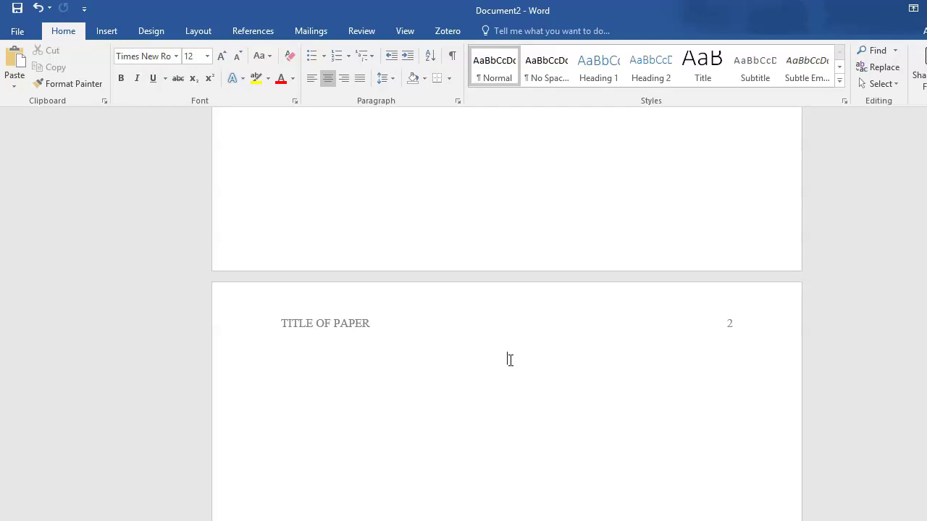
# - Enter the centered title "Full Title of Paper" at the start of the second page and left-align the line below it
pyautogui.write('Full Title of Paper')
pyautogui.press('Return')
pyautogui.click(308, 83)
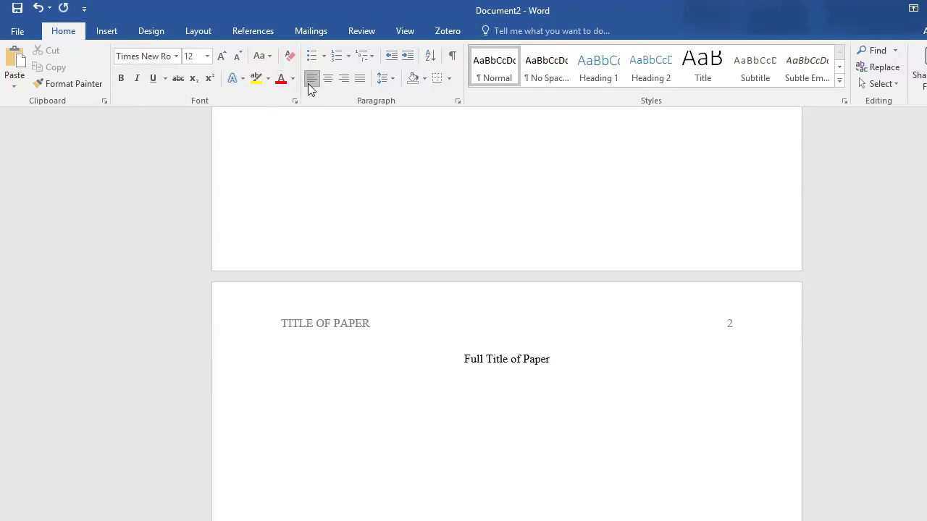